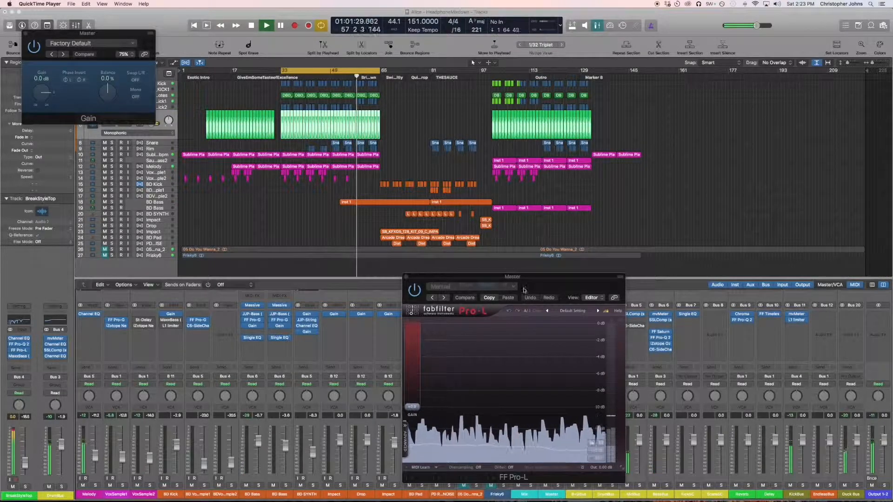
Position the FF Pro-L window clear of the insert slots and raise the Master channel's Gain plug-in to +24.0 dB.
{"action": "left_click_drag", "start_coordinate": [540, 288], "coordinate": [733, 140]}
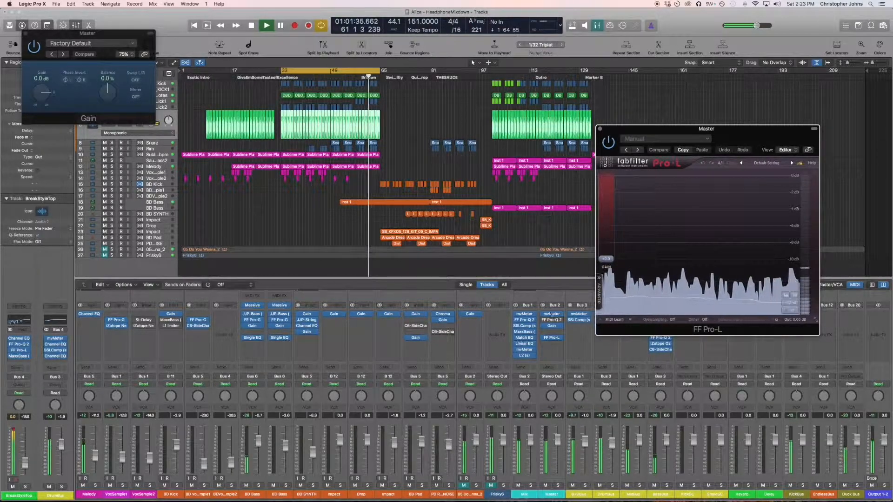
{"action": "left_click_drag", "start_coordinate": [551, 338], "coordinate": [552, 333]}
{"action": "left_click", "coordinate": [553, 332]}
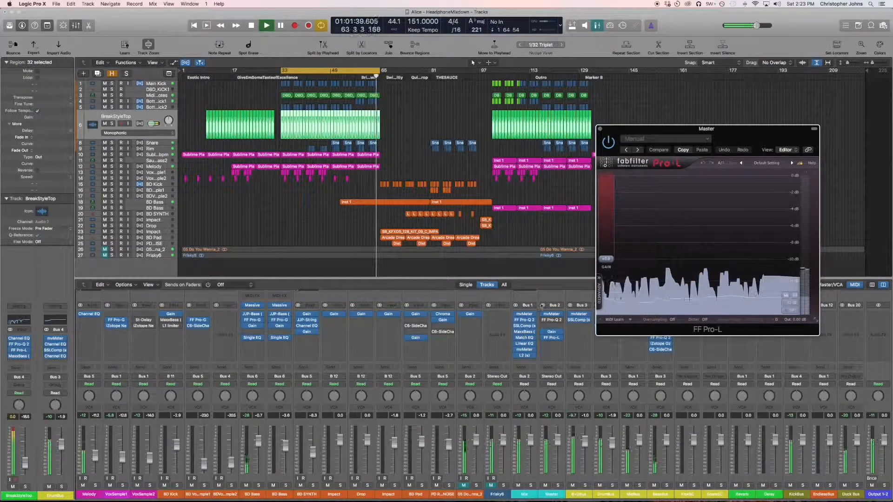
{"action": "left_click", "coordinate": [552, 333]}
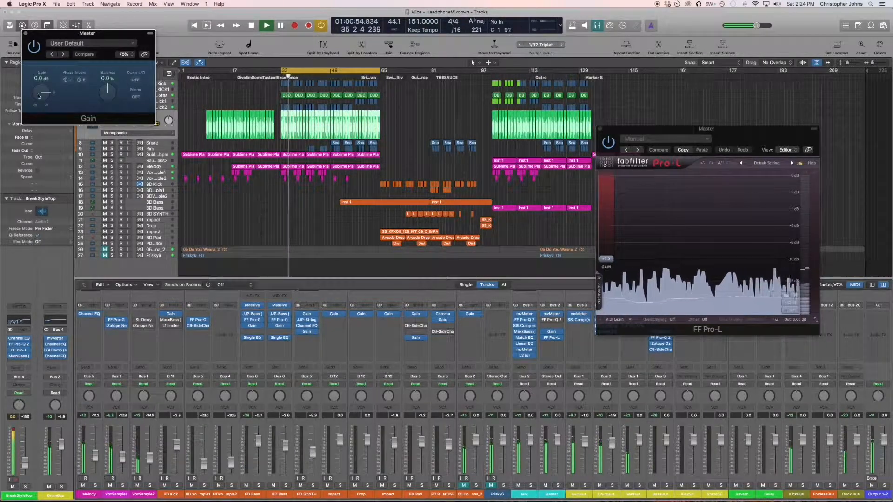
{"action": "left_click_drag", "start_coordinate": [39, 96], "coordinate": [64, 4]}
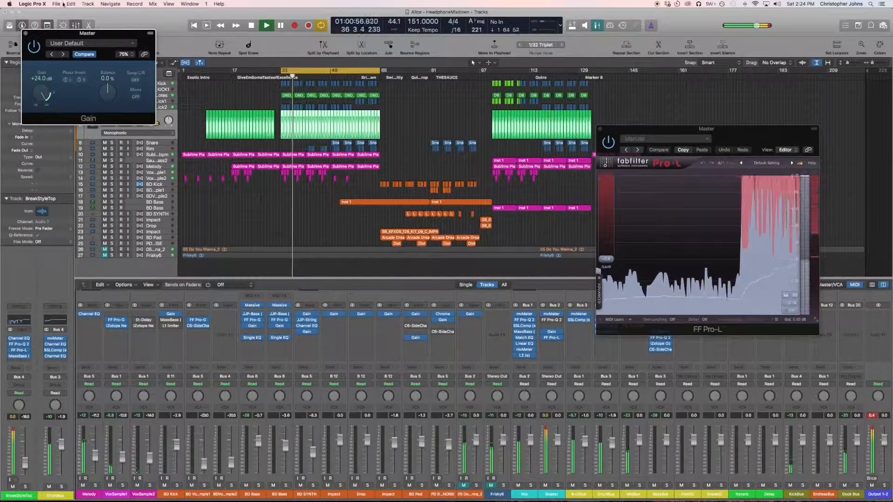
Insert a stereo Gain plug-in at the end of the BreakStyleTop channel's inserts and lower its gain to -6.8 dB.
{"action": "scroll", "coordinate": [170, 425], "scroll_direction": "left", "scroll_amount": 4}
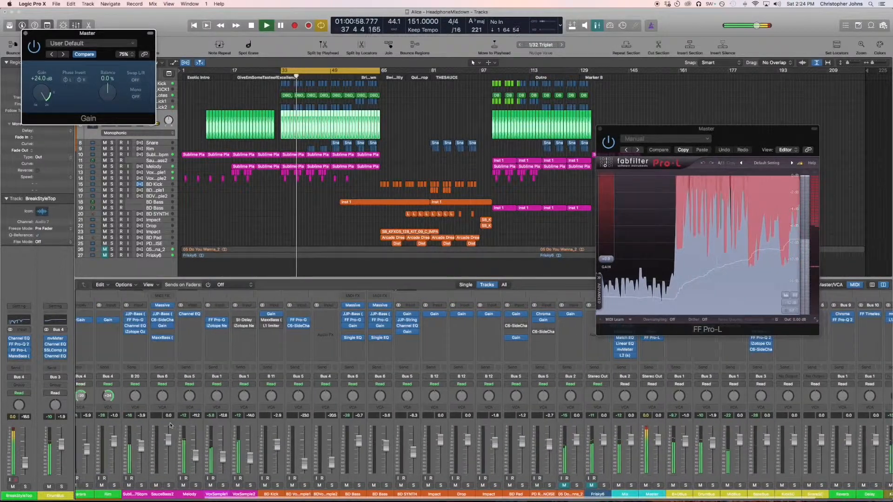
{"action": "scroll", "coordinate": [170, 425], "scroll_direction": "left", "scroll_amount": 6}
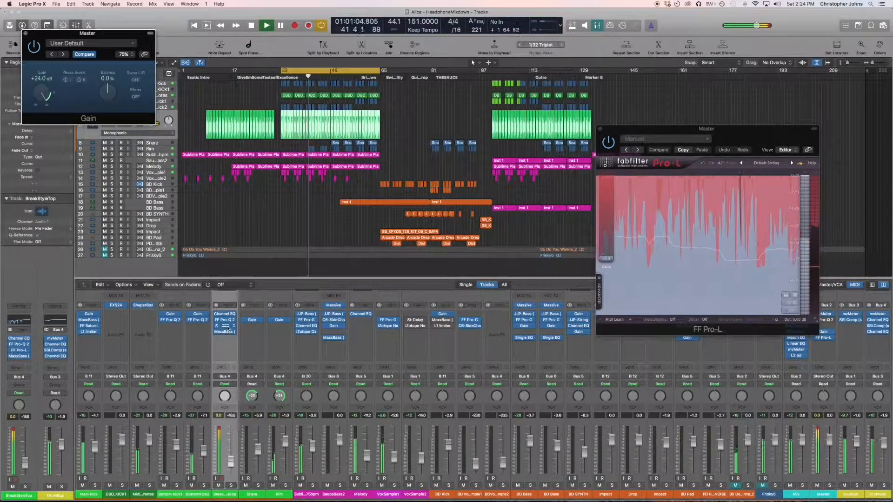
{"action": "left_click", "coordinate": [227, 332]}
{"action": "mouse_move", "coordinate": [232, 354]}
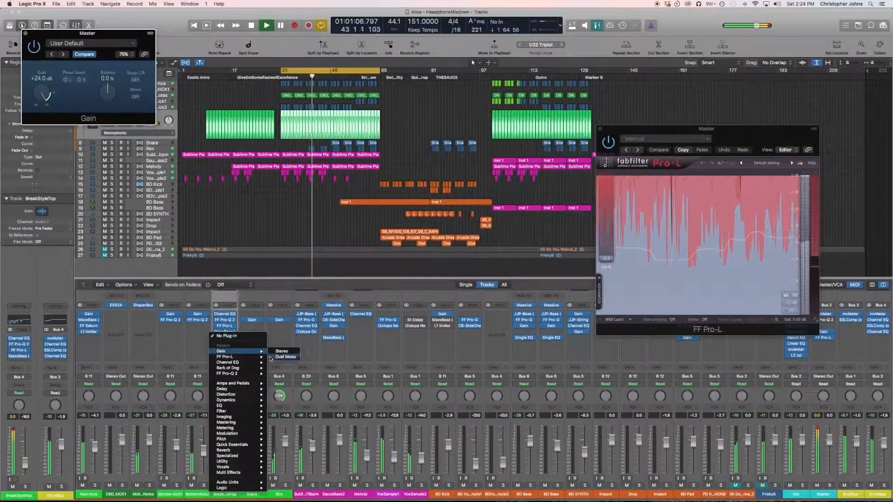
{"action": "left_click", "coordinate": [279, 351]}
{"action": "left_click_drag", "start_coordinate": [49, 99], "coordinate": [50, 108]}
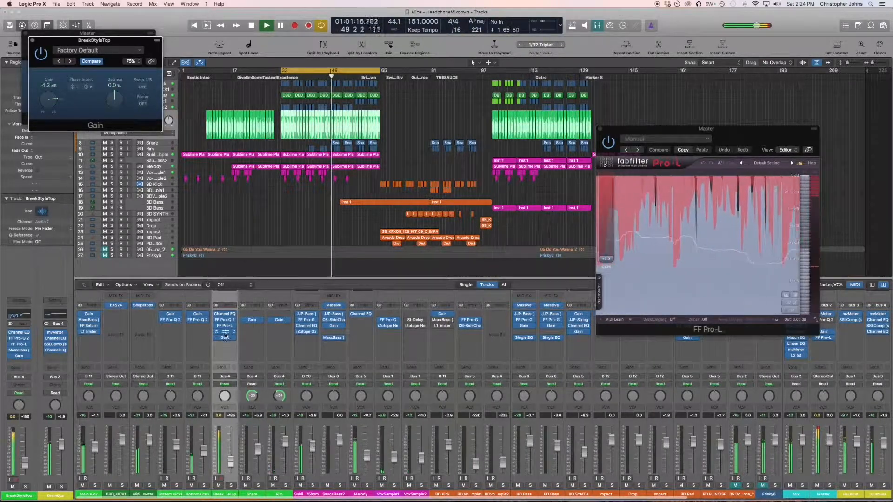
{"action": "left_click_drag", "start_coordinate": [49, 99], "coordinate": [49, 105]}
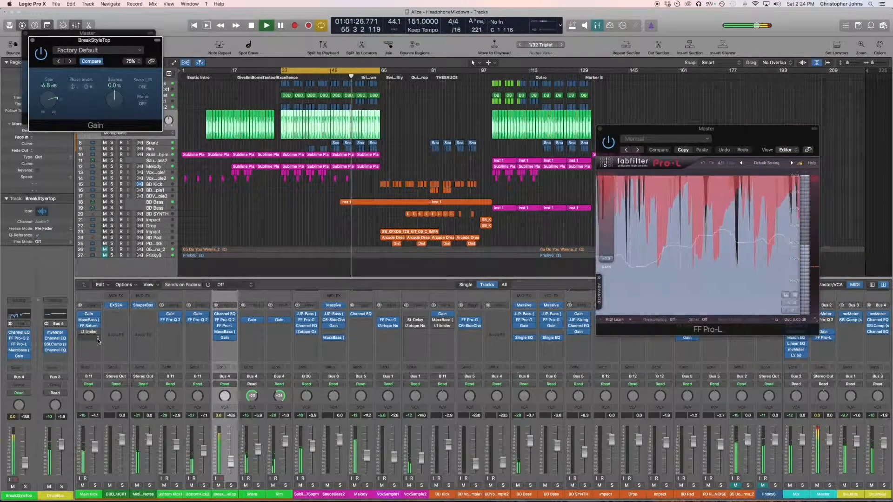
Insert a stereo Gain plug-in on the Main Kick channel and lower its gain to -7.5 dB.
{"action": "left_click", "coordinate": [84, 333]}
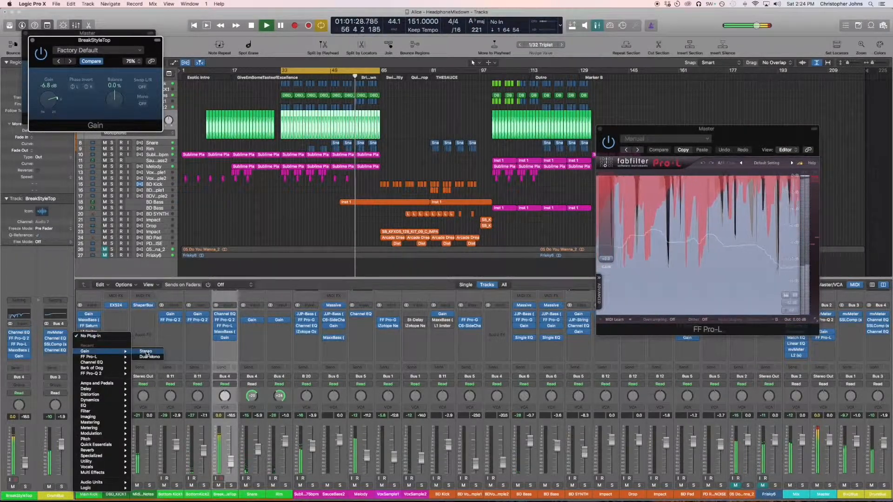
{"action": "left_click", "coordinate": [139, 351]}
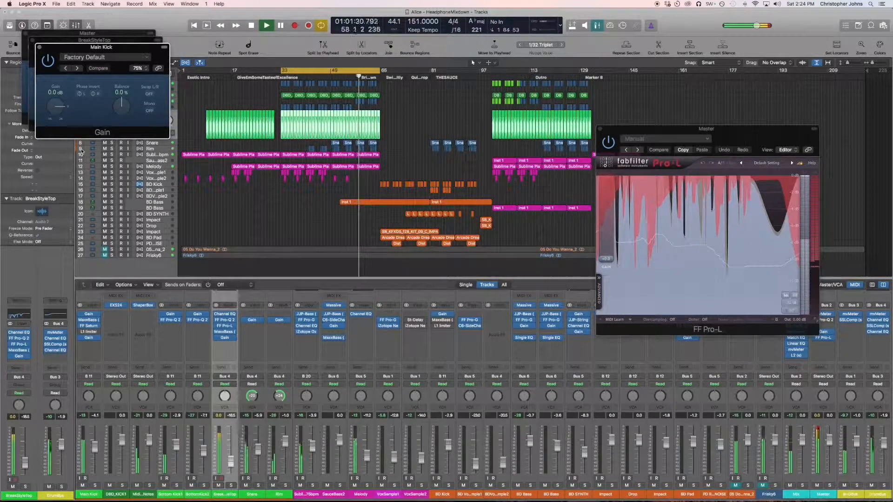
{"action": "left_click_drag", "start_coordinate": [56, 107], "coordinate": [51, 118]}
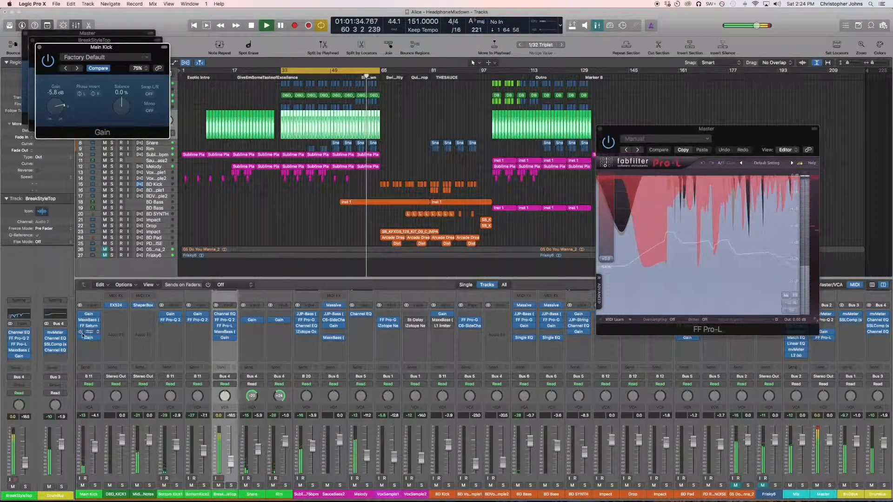
{"action": "left_click_drag", "start_coordinate": [55, 106], "coordinate": [54, 106]}
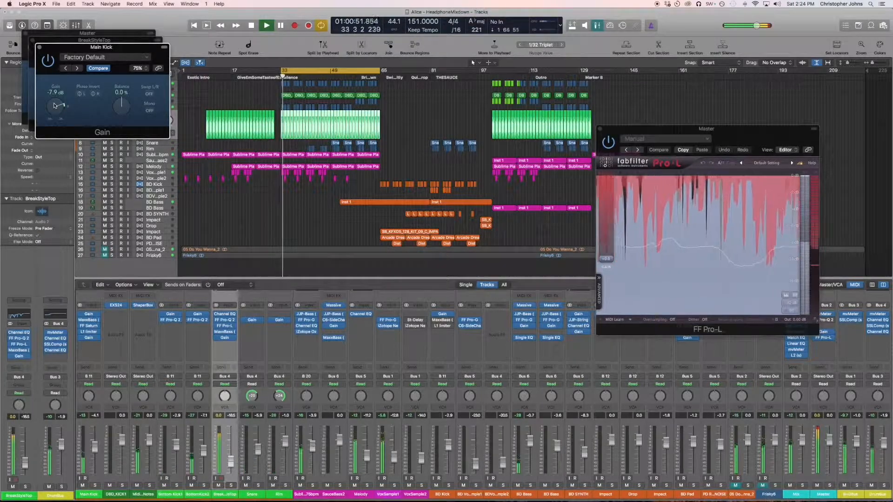
{"action": "left_click_drag", "start_coordinate": [54, 105], "coordinate": [54, 104]}
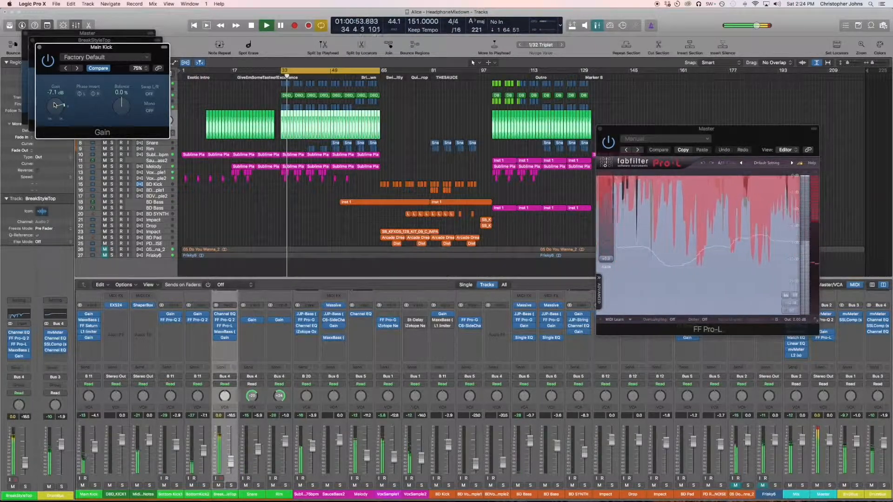
{"action": "left_click_drag", "start_coordinate": [55, 105], "coordinate": [55, 106]}
Uncover the BreakStyleTop Gain window and lower its gain to -10.4 dB, and nudge the pan of the Melody track.
{"action": "left_click_drag", "start_coordinate": [86, 47], "coordinate": [249, 46]}
{"action": "left_click_drag", "start_coordinate": [39, 104], "coordinate": [41, 108]}
{"action": "left_click", "coordinate": [157, 167]}
{"action": "left_click_drag", "start_coordinate": [357, 399], "coordinate": [357, 402]}
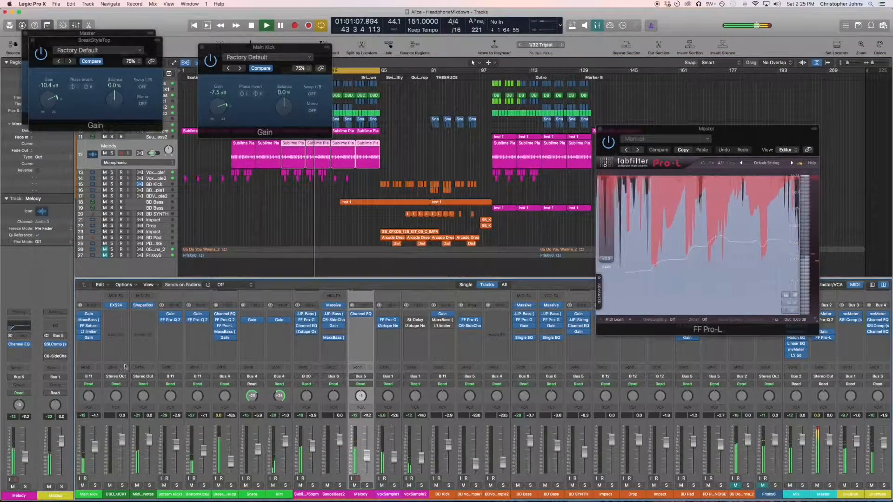
Insert a stereo FF Pro-Q 2 on Main Kick and cut a band at about 315 Hz by about 2 dB.
{"action": "left_click", "coordinate": [90, 347]}
{"action": "mouse_move", "coordinate": [111, 385]}
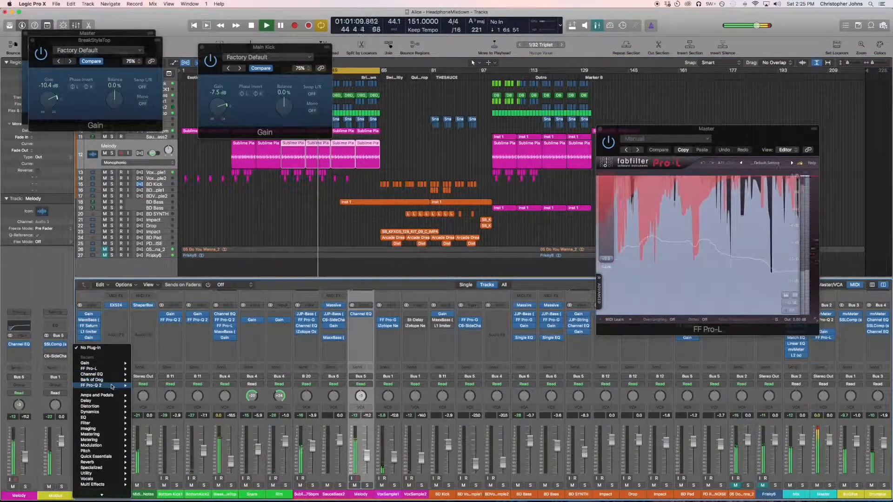
{"action": "left_click", "coordinate": [150, 391]}
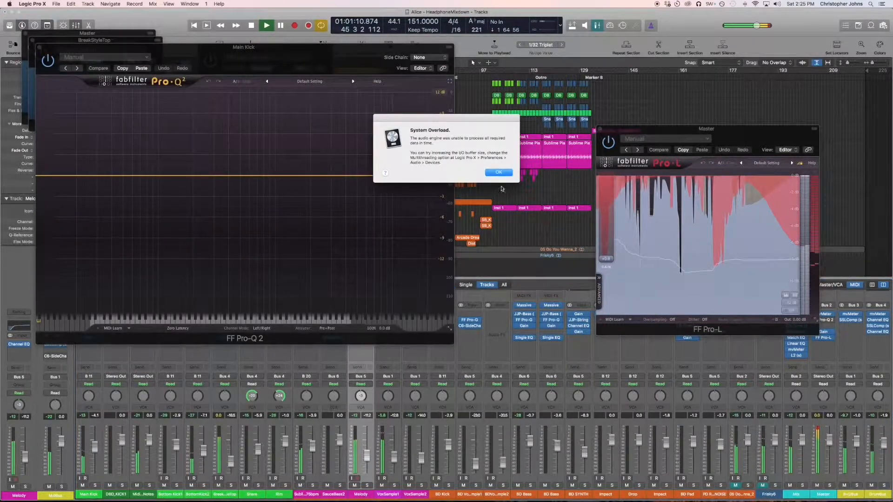
{"action": "left_click", "coordinate": [498, 172]}
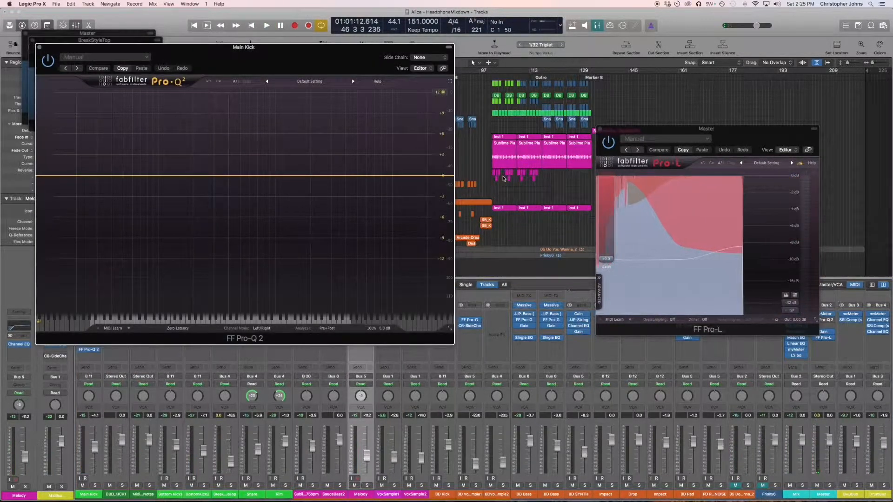
{"action": "left_click_drag", "start_coordinate": [236, 175], "coordinate": [217, 260]}
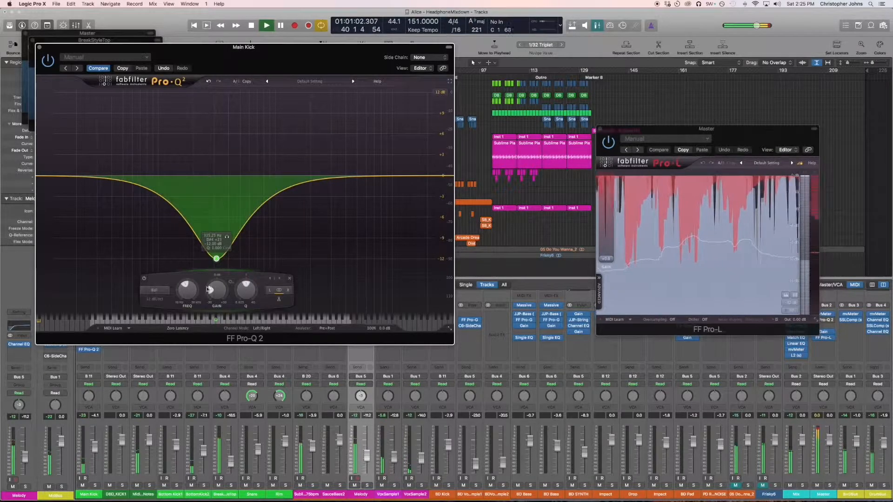
{"action": "left_click_drag", "start_coordinate": [213, 292], "coordinate": [210, 278]}
Add a second cut to the Main Kick EQ at about 51 Hz, about -4 dB deep, and close the EQ window.
{"action": "left_click", "coordinate": [121, 180]}
{"action": "left_click_drag", "start_coordinate": [123, 183], "coordinate": [125, 194]}
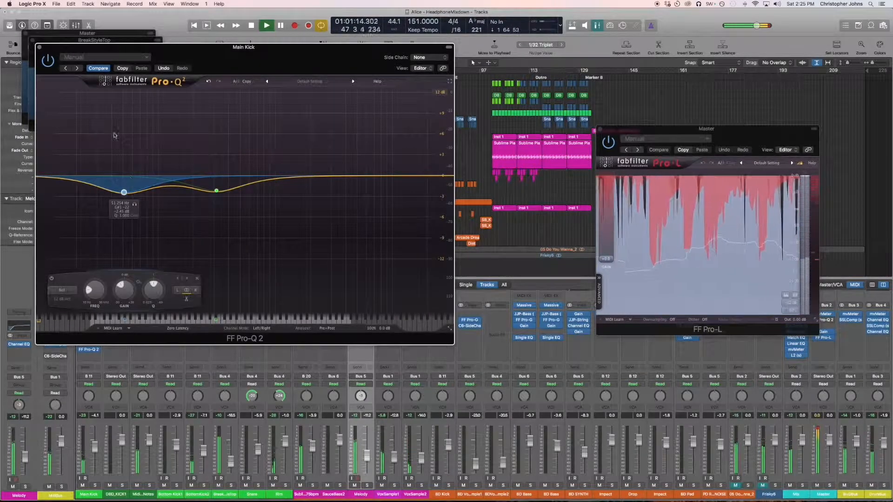
{"action": "left_click_drag", "start_coordinate": [121, 285], "coordinate": [119, 288]}
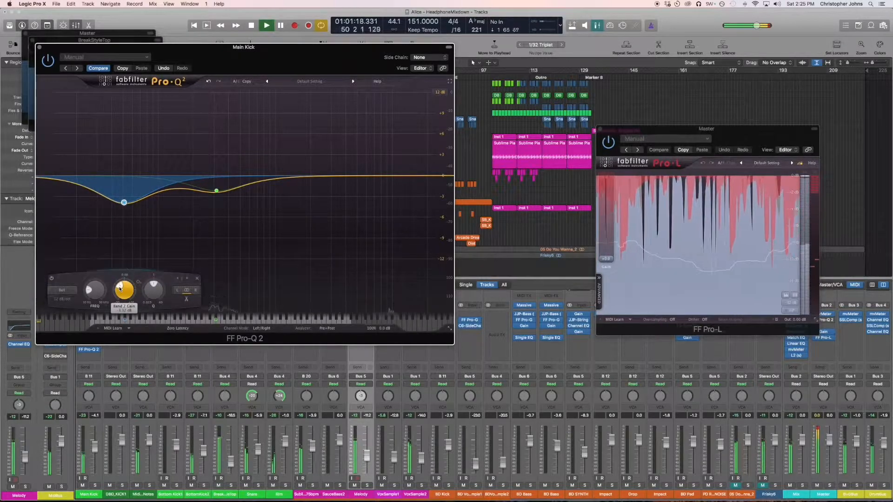
{"action": "left_click", "coordinate": [39, 47]}
Set the Main Kick Gain plug-in to -5.3 dB and close the BreakStyleTop and Main Kick Gain windows.
{"action": "left_click_drag", "start_coordinate": [214, 111], "coordinate": [214, 110]}
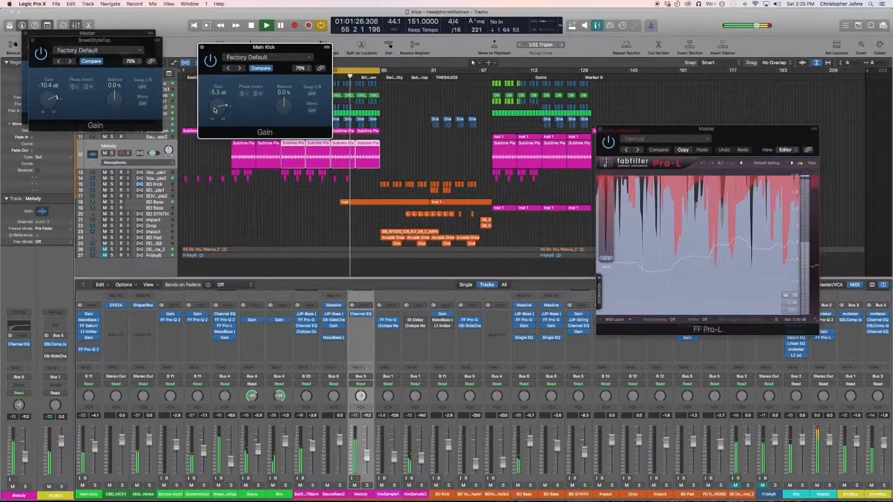
{"action": "left_click", "coordinate": [32, 41]}
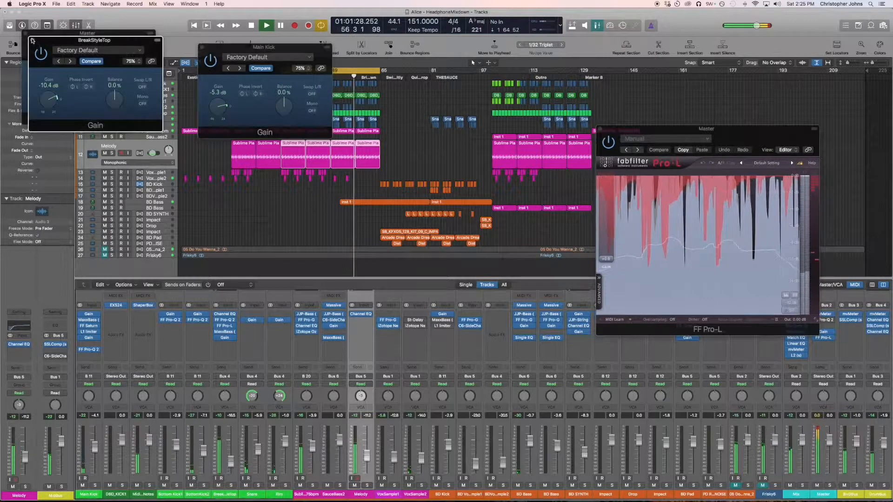
{"action": "left_click", "coordinate": [201, 48]}
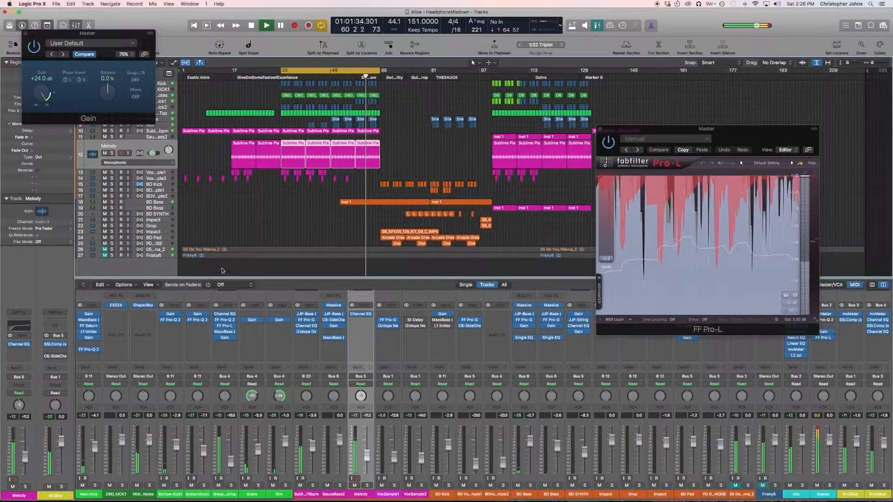
Insert a stereo FF Pro-Q 2 on Melody with cuts of about 1.6 dB near 3 kHz and about 4 dB near 408 Hz.
{"action": "scroll", "coordinate": [365, 315], "scroll_direction": "up", "scroll_amount": 2}
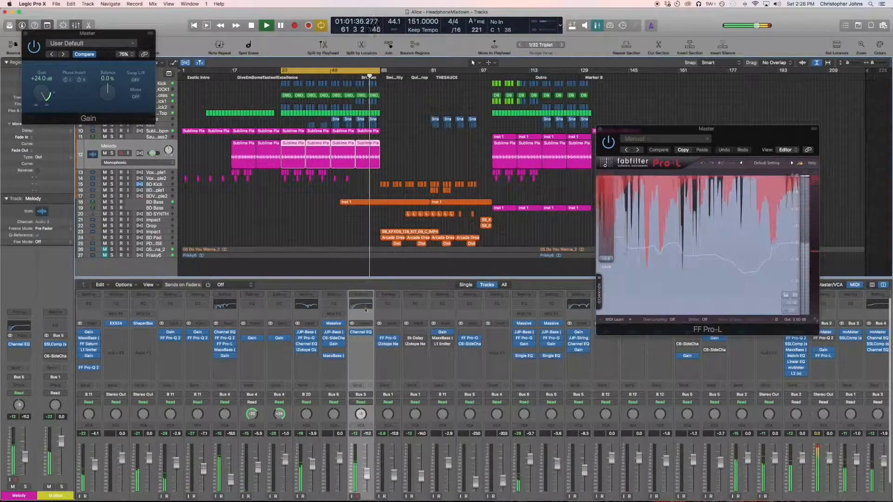
{"action": "left_click", "coordinate": [361, 338]}
{"action": "mouse_move", "coordinate": [370, 355]}
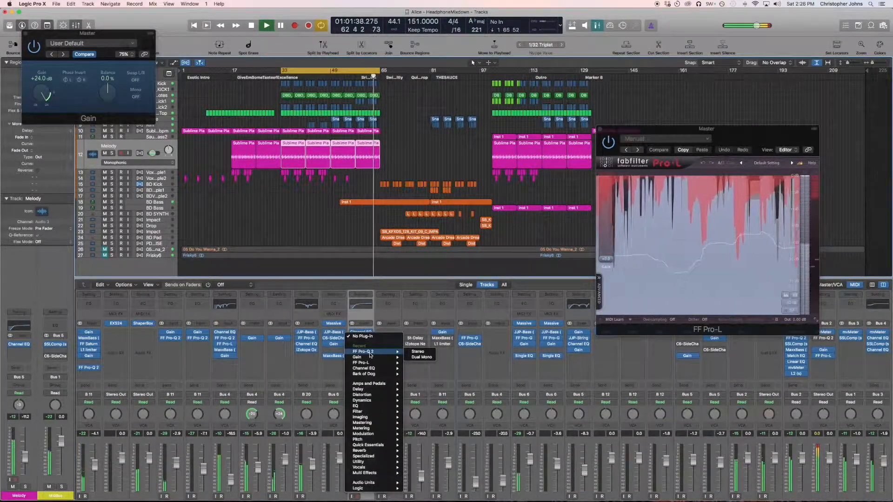
{"action": "left_click", "coordinate": [418, 351]}
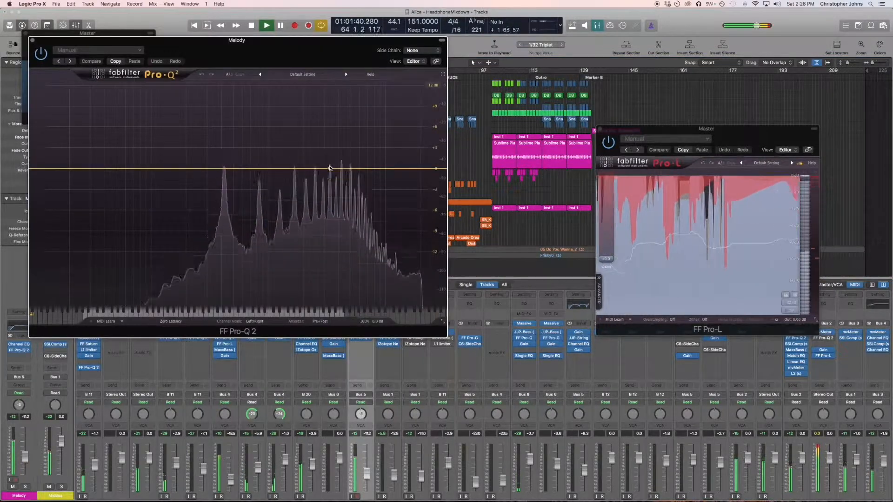
{"action": "left_click_drag", "start_coordinate": [329, 168], "coordinate": [327, 179]}
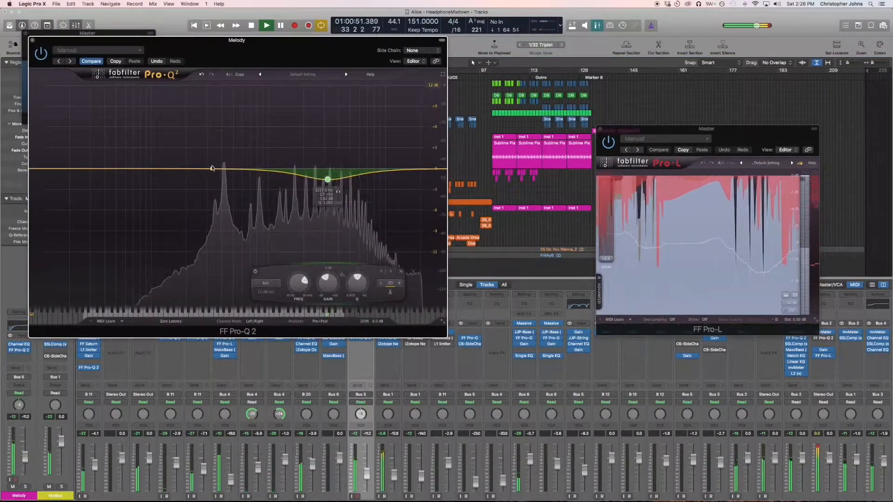
{"action": "left_click_drag", "start_coordinate": [211, 168], "coordinate": [223, 197]}
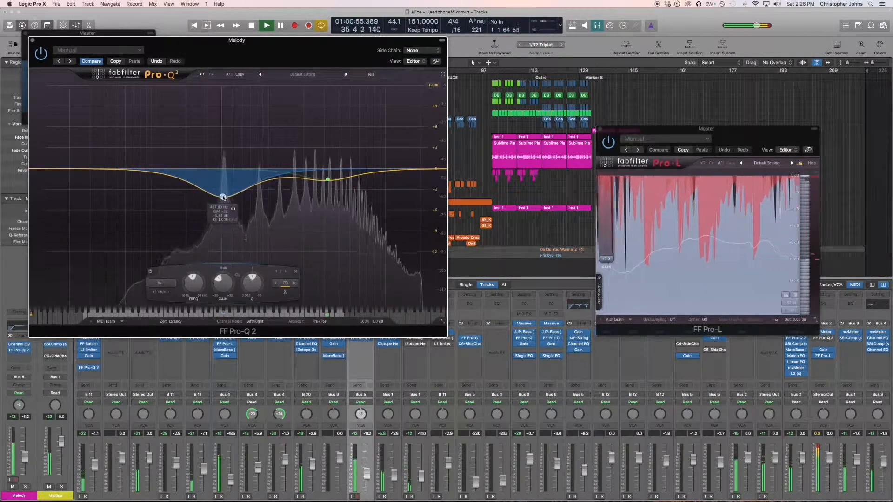
{"action": "left_click", "coordinate": [32, 41]}
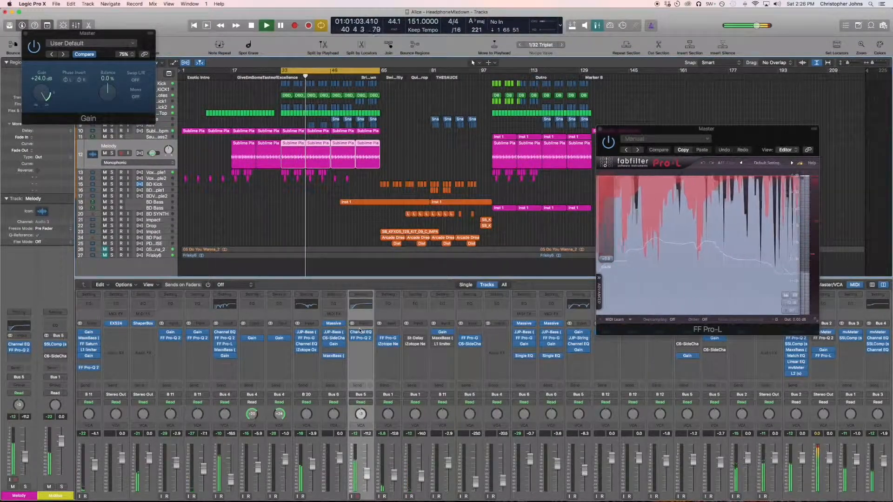
Insert a stereo Gain plug-in on the VoxSample1 channel and lower its gain to -1.6 dB.
{"action": "scroll", "coordinate": [372, 334], "scroll_direction": "down", "scroll_amount": 2}
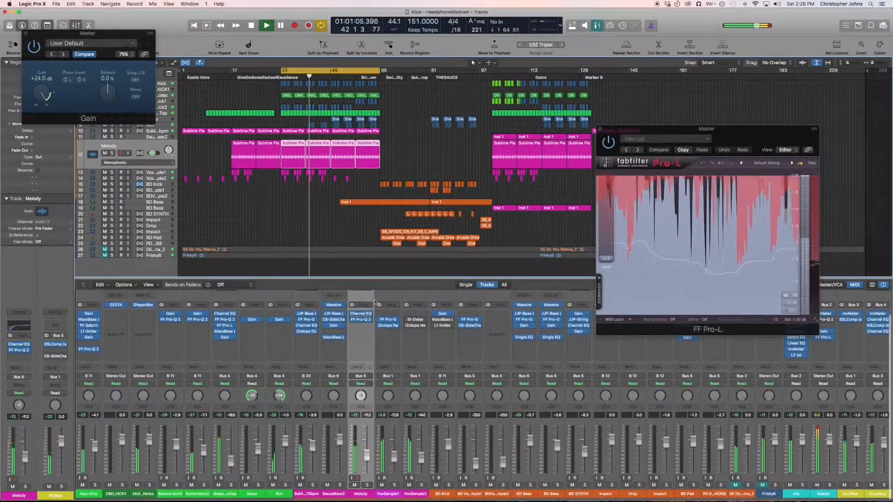
{"action": "left_click", "coordinate": [389, 332]}
{"action": "mouse_move", "coordinate": [398, 351]}
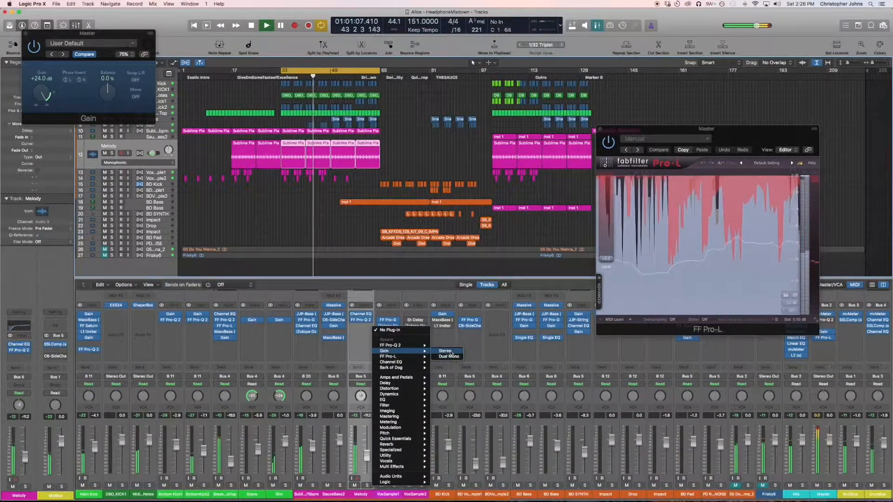
{"action": "left_click", "coordinate": [444, 352]}
{"action": "left_click_drag", "start_coordinate": [48, 100], "coordinate": [49, 104]}
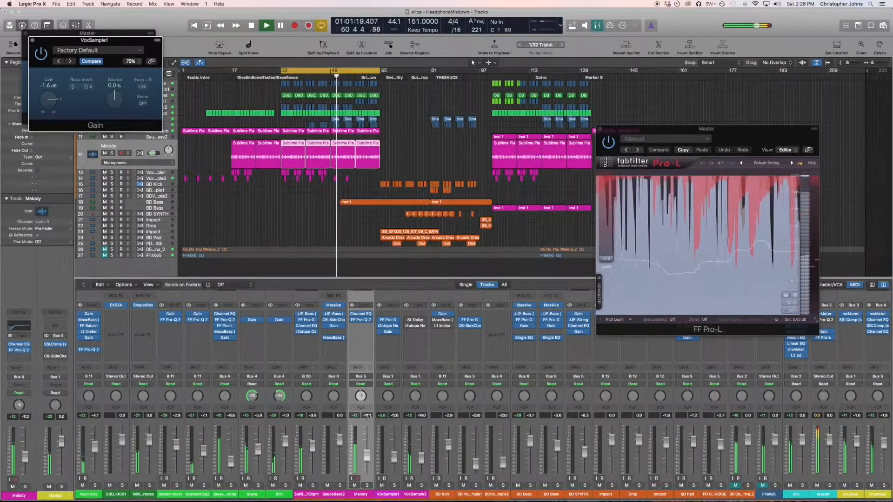
Insert a Gain plug-in after the EQ on the Melody channel and set its gain to -0.4 dB.
{"action": "left_click", "coordinate": [360, 325]}
{"action": "mouse_move", "coordinate": [371, 339]}
{"action": "left_click", "coordinate": [417, 340]}
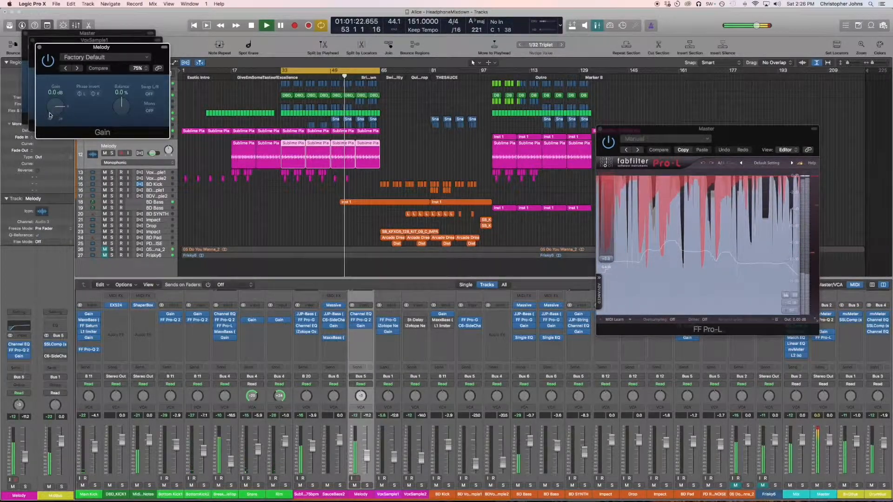
{"action": "left_click_drag", "start_coordinate": [51, 114], "coordinate": [50, 115]}
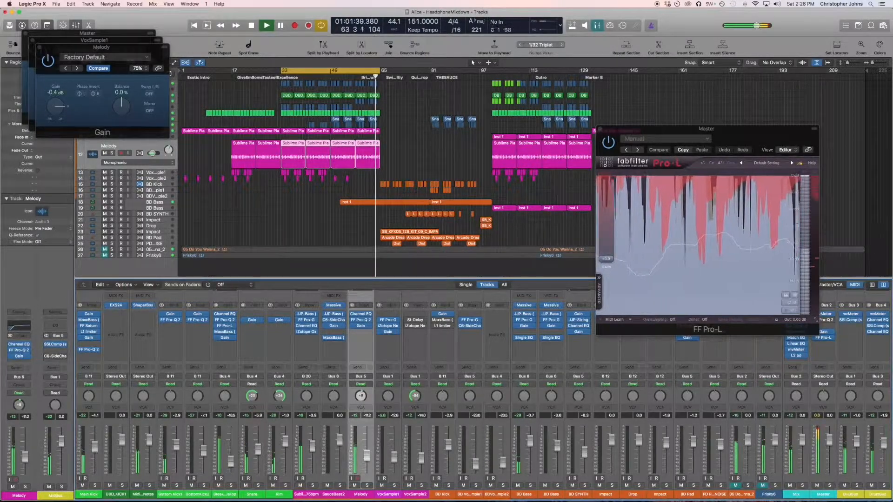
Close the Melody Gain window and lower the VoxSample1 Gain plug-in to -4.5 dB.
{"action": "left_click", "coordinate": [363, 327]}
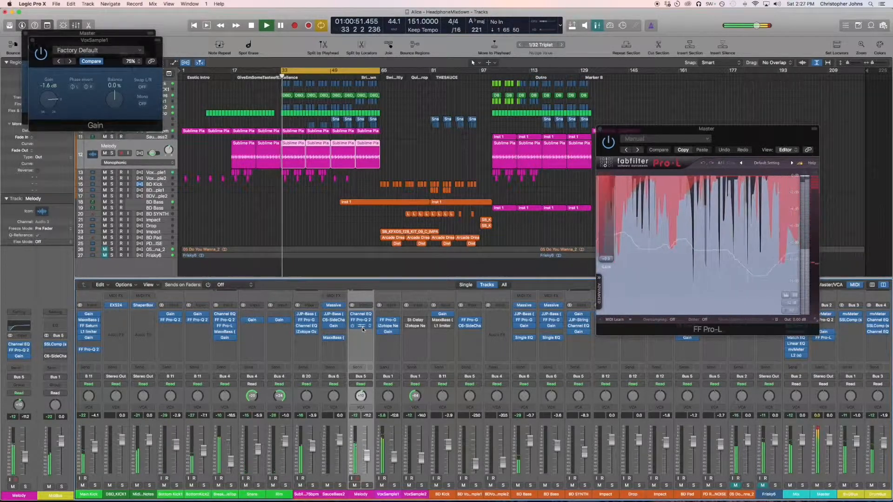
{"action": "left_click", "coordinate": [44, 108]}
{"action": "left_click_drag", "start_coordinate": [45, 108], "coordinate": [44, 110]}
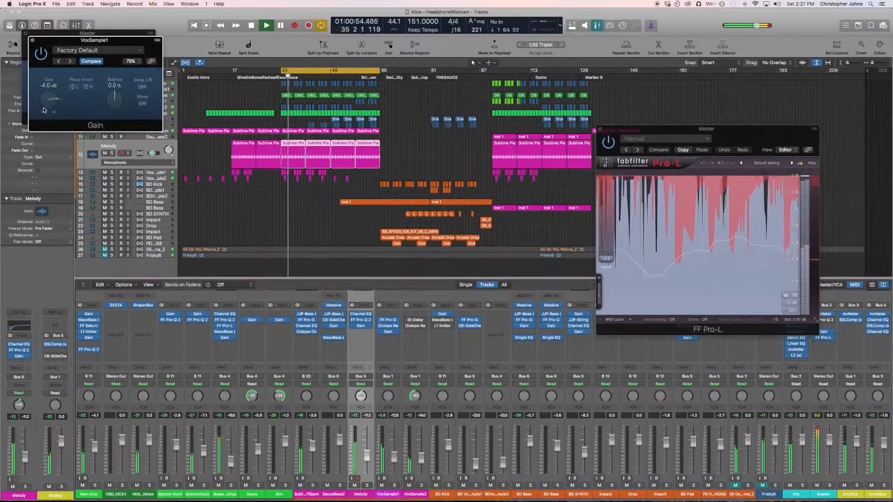
{"action": "left_click", "coordinate": [388, 331]}
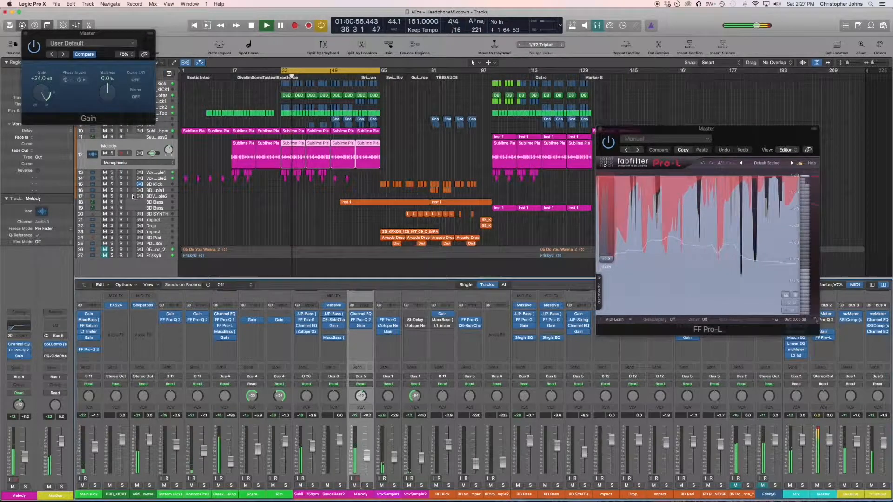
{"action": "left_click", "coordinate": [388, 332]}
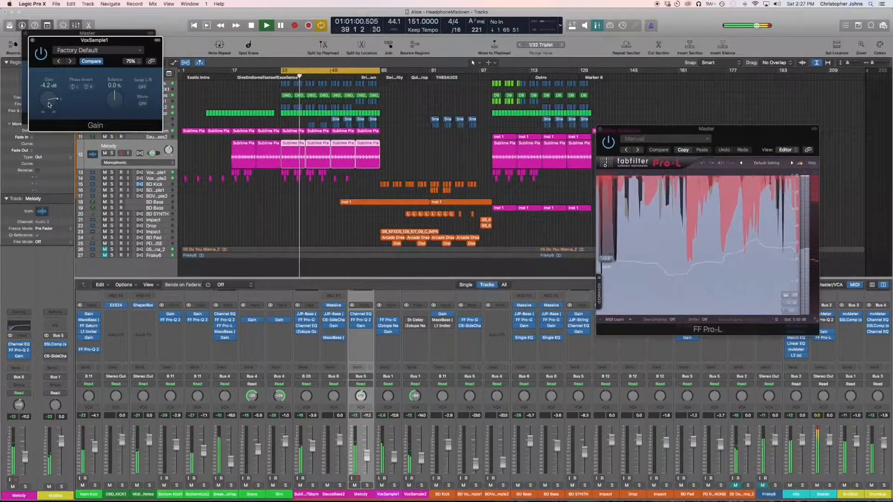
{"action": "left_click_drag", "start_coordinate": [49, 104], "coordinate": [49, 105]}
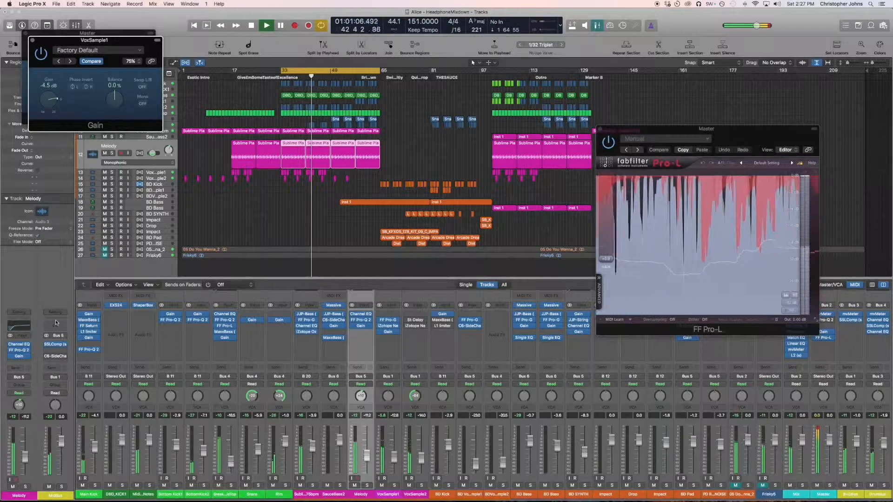
Add a 96 dB/oct low cut at about 62 Hz in the Main Kick channel's FF Pro-Q 2.
{"action": "left_click", "coordinate": [91, 351]}
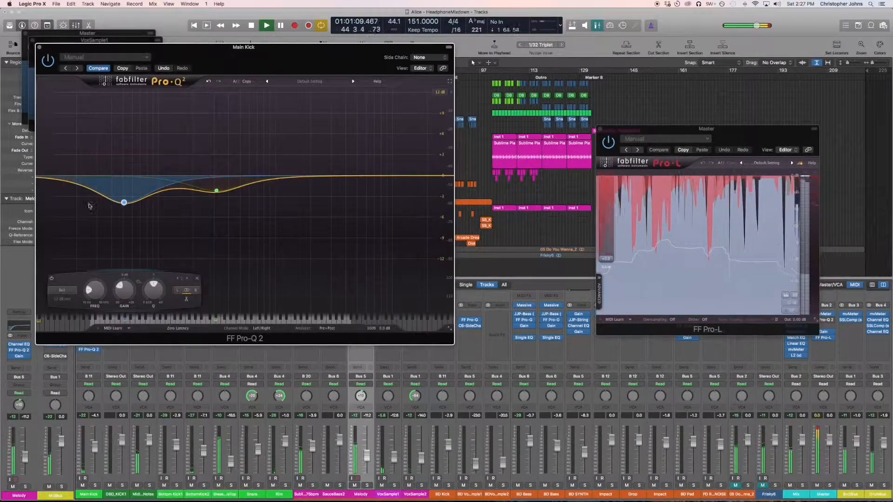
{"action": "left_click", "coordinate": [43, 177]}
{"action": "left_click", "coordinate": [60, 298]}
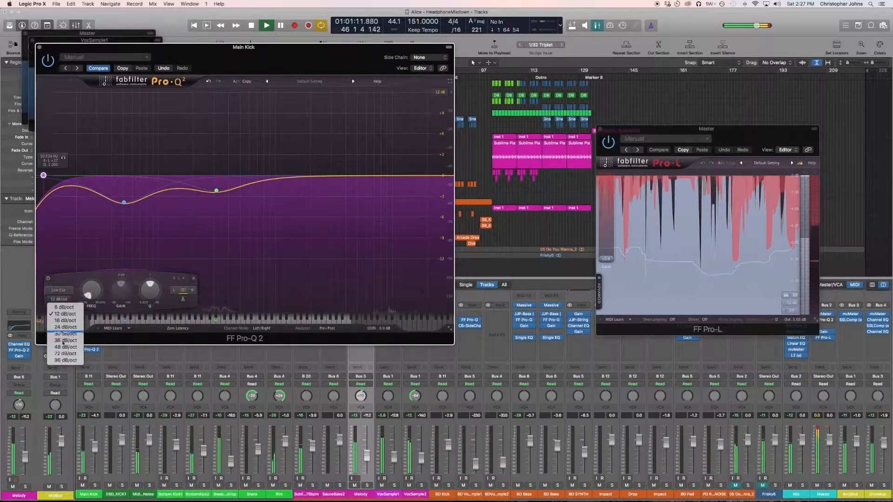
{"action": "left_click", "coordinate": [62, 362]}
{"action": "left_click_drag", "start_coordinate": [43, 176], "coordinate": [107, 177]}
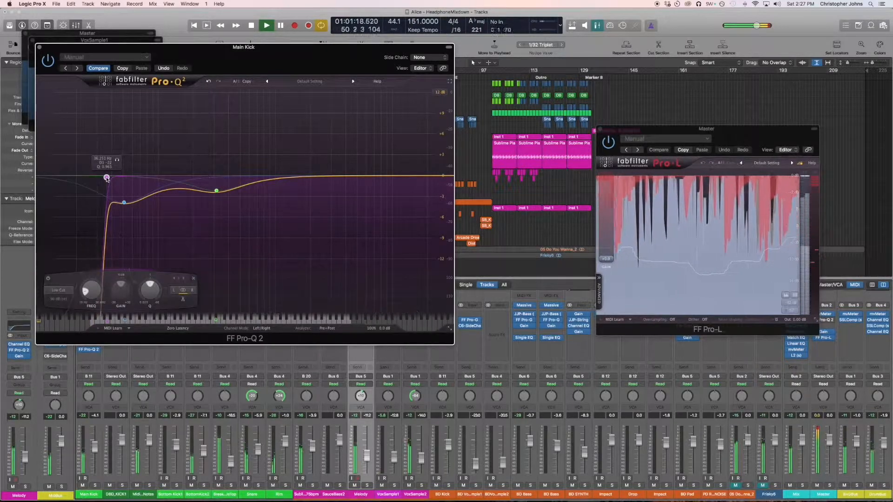
{"action": "left_click_drag", "start_coordinate": [107, 178], "coordinate": [136, 178]}
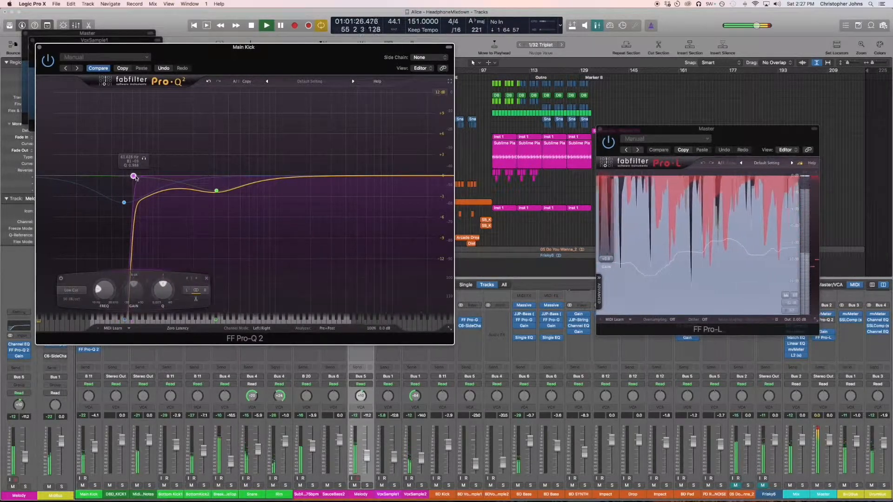
Add a low shelf boosting about 25 dB at about 49 Hz to the Main Kick EQ.
{"action": "left_click", "coordinate": [45, 176]}
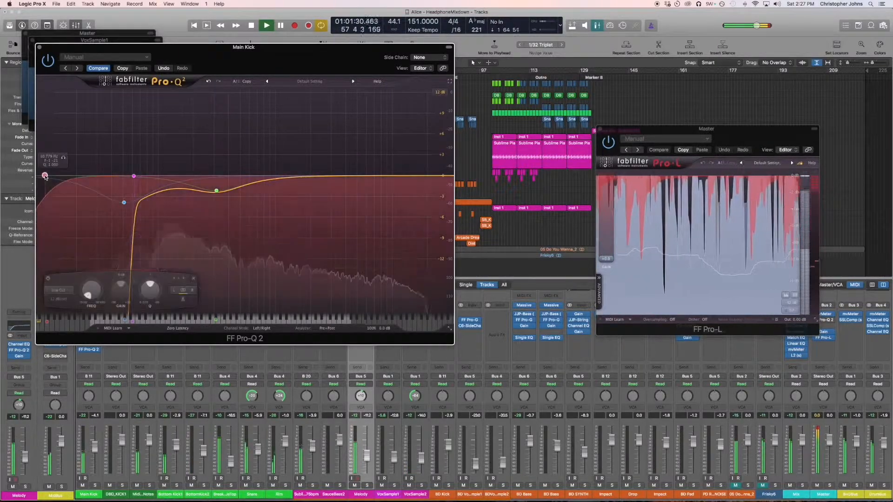
{"action": "left_click", "coordinate": [57, 295]}
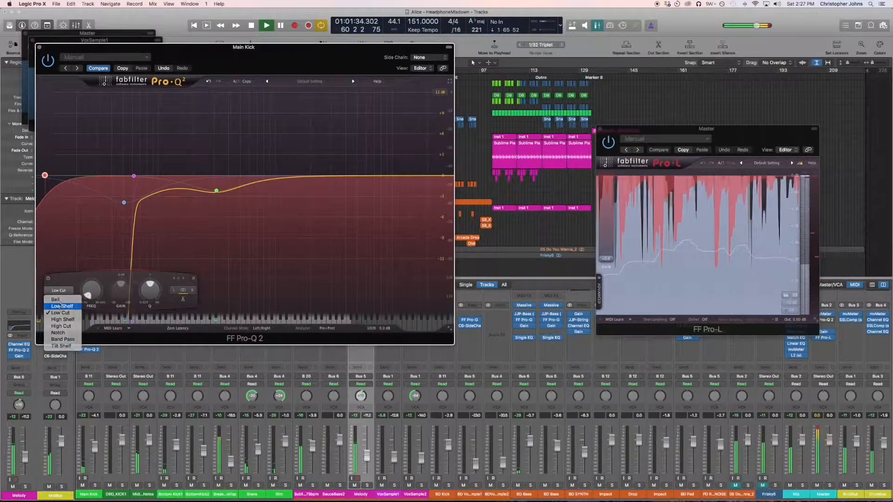
{"action": "left_click", "coordinate": [60, 306]}
{"action": "left_click_drag", "start_coordinate": [45, 176], "coordinate": [122, 2]}
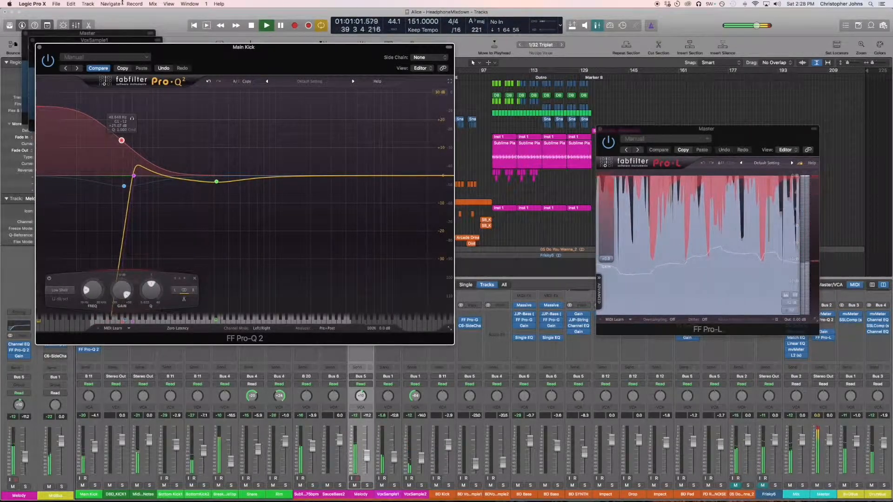
Select the Main Kick EQ's low cut and low shelf together and shift them slightly lower, placing the shelf at about 46 Hz.
{"action": "left_click", "coordinate": [134, 176]}
{"action": "left_click_drag", "start_coordinate": [157, 196], "coordinate": [114, 114]}
{"action": "left_click_drag", "start_coordinate": [166, 205], "coordinate": [122, 142]}
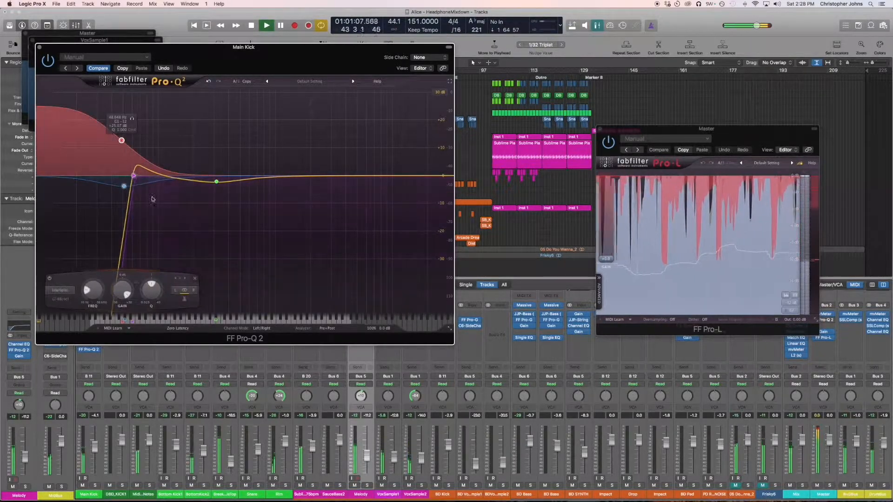
{"action": "left_click", "coordinate": [134, 176]}
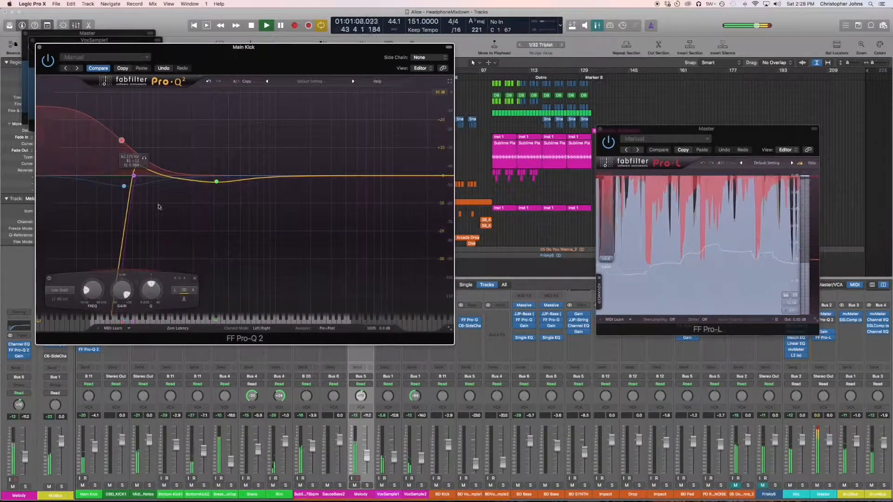
{"action": "left_click", "coordinate": [121, 140], "text": "shift"}
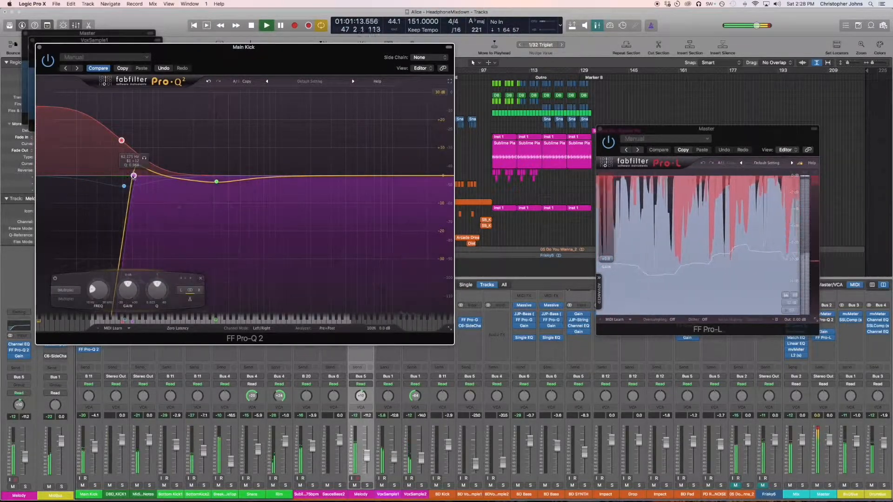
{"action": "left_click_drag", "start_coordinate": [133, 175], "coordinate": [130, 176]}
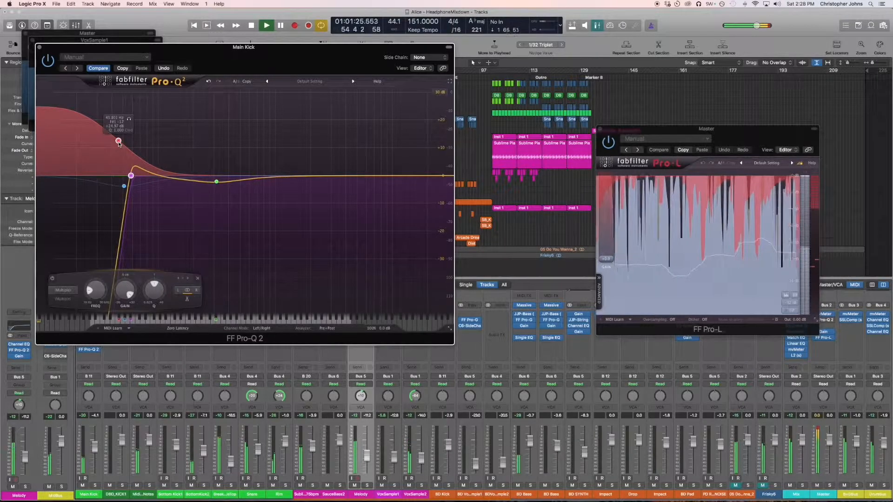
Add a bell band at about 193 Hz to the Main Kick EQ and adjust its cut to about 11 dB.
{"action": "left_click_drag", "start_coordinate": [325, 181], "coordinate": [191, 255]}
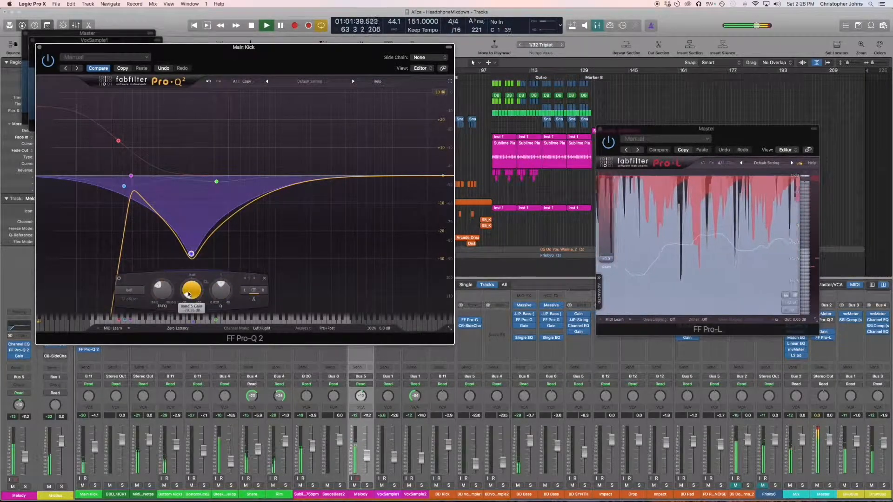
{"action": "scroll", "coordinate": [189, 290], "scroll_direction": "up", "scroll_amount": 10}
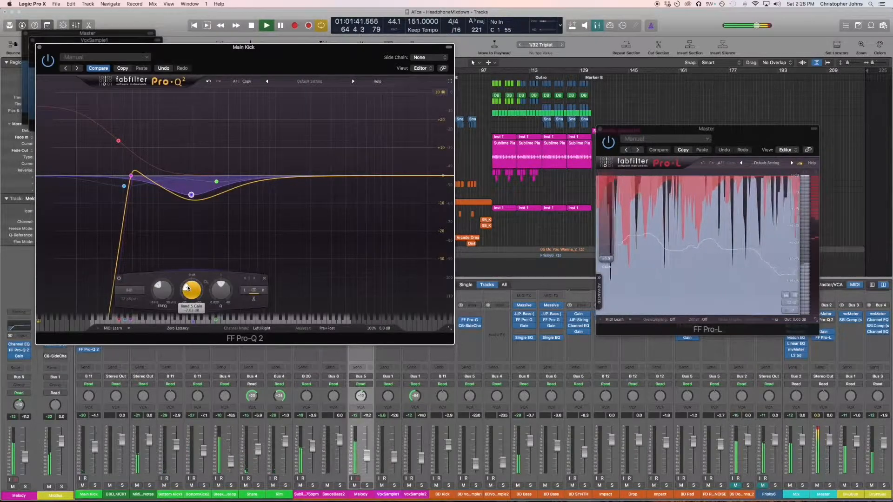
{"action": "scroll", "coordinate": [188, 289], "scroll_direction": "down", "scroll_amount": 4}
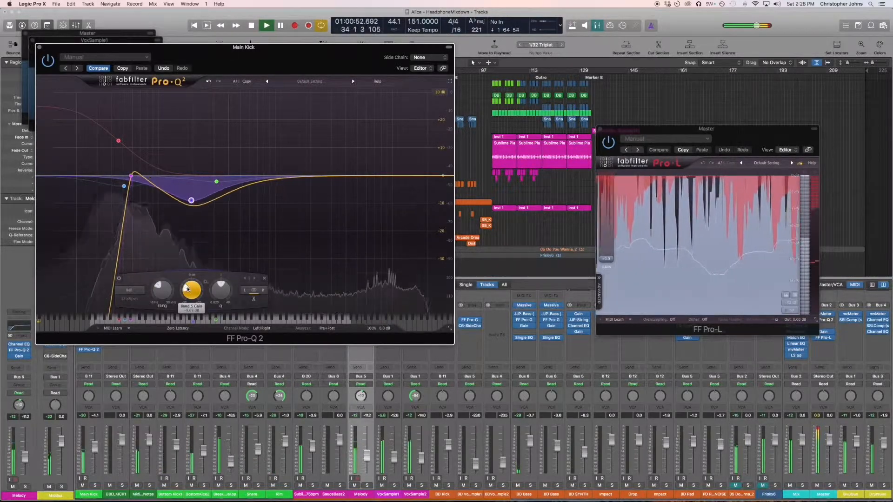
{"action": "scroll", "coordinate": [187, 289], "scroll_direction": "down", "scroll_amount": 4}
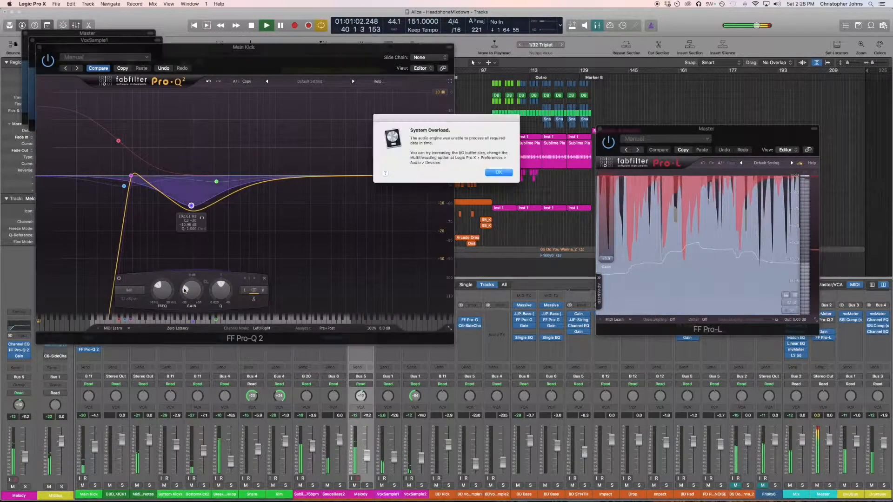
Dismiss the System Overload alert and resume playback, easing the Main Kick EQ's 193 Hz cut to about 3 dB before closing the EQ.
{"action": "left_click", "coordinate": [498, 172]}
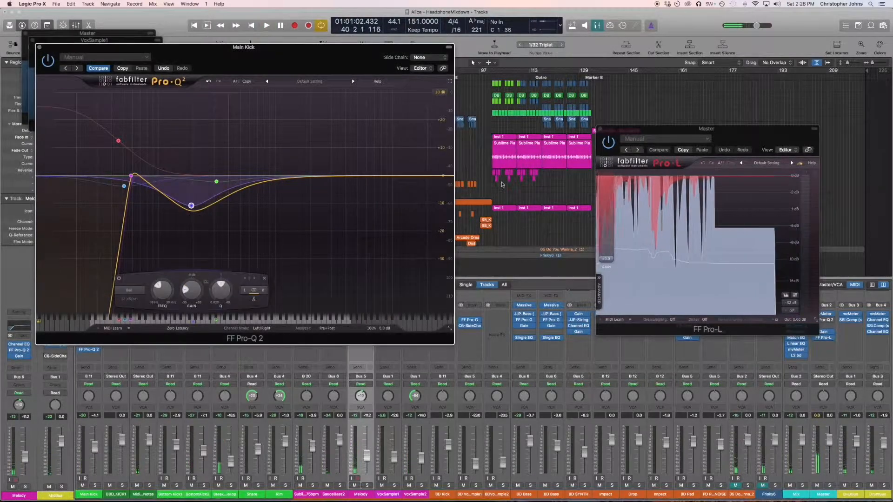
{"action": "key", "text": "space"}
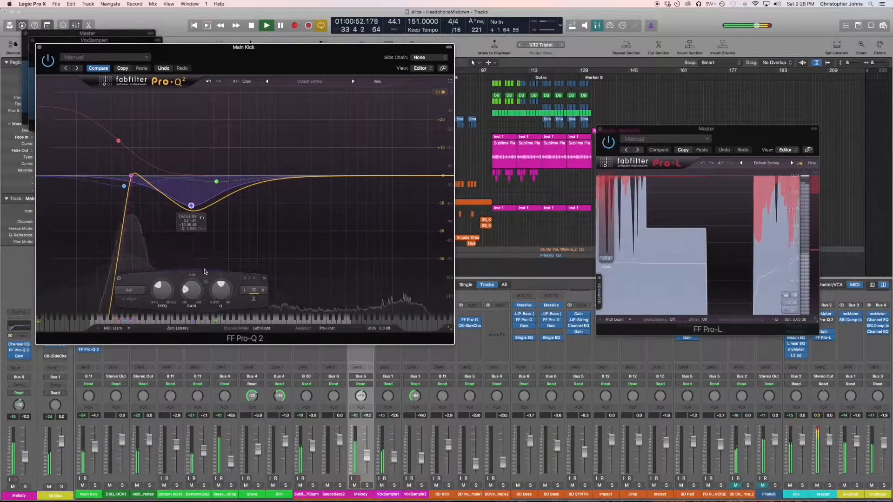
{"action": "scroll", "coordinate": [186, 293], "scroll_direction": "up", "scroll_amount": 8}
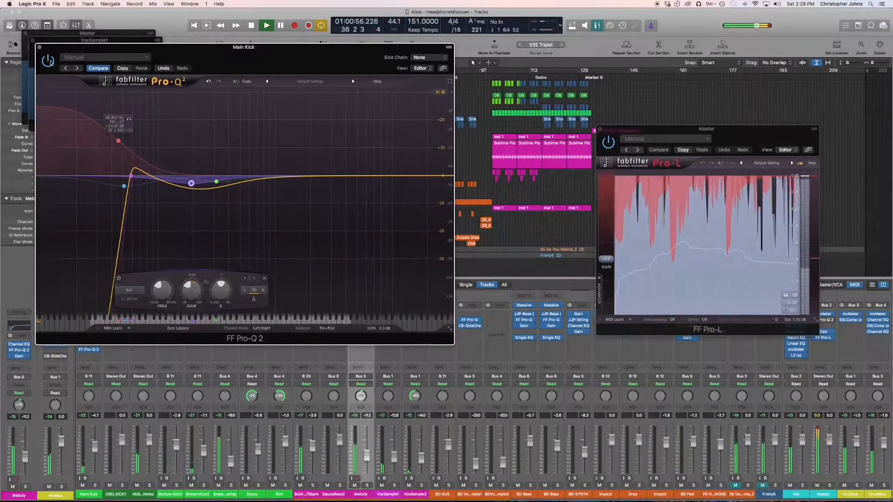
{"action": "left_click", "coordinate": [39, 48]}
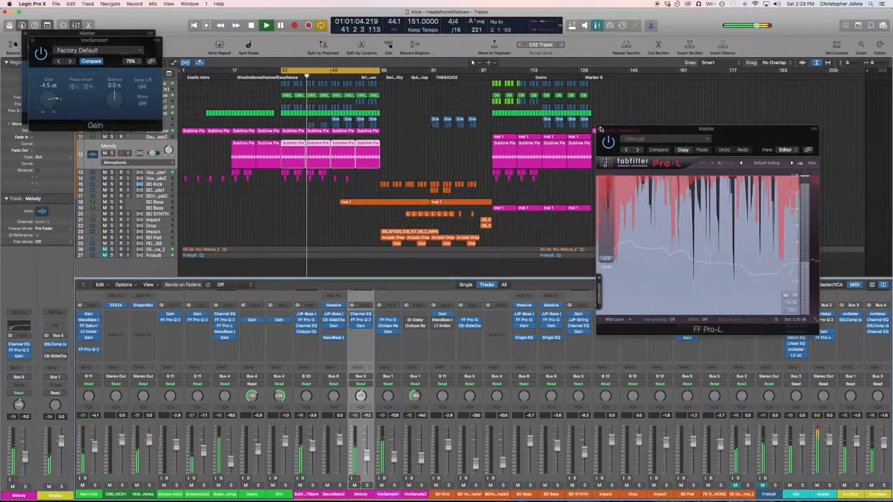
Reopen the Melody channel's Gain plug-in and lower its gain to -2.6 dB.
{"action": "left_click", "coordinate": [361, 326]}
{"action": "left_click_drag", "start_coordinate": [53, 110], "coordinate": [53, 110]}
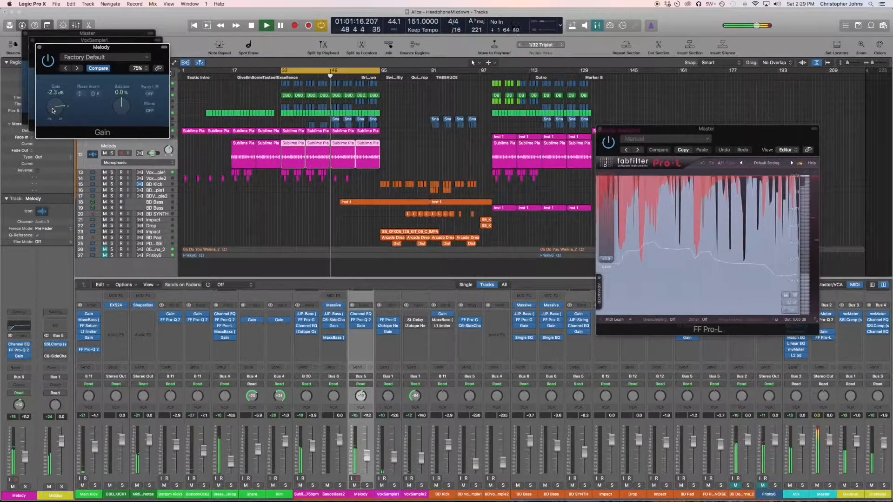
{"action": "scroll", "coordinate": [384, 338], "scroll_direction": "up", "scroll_amount": 1}
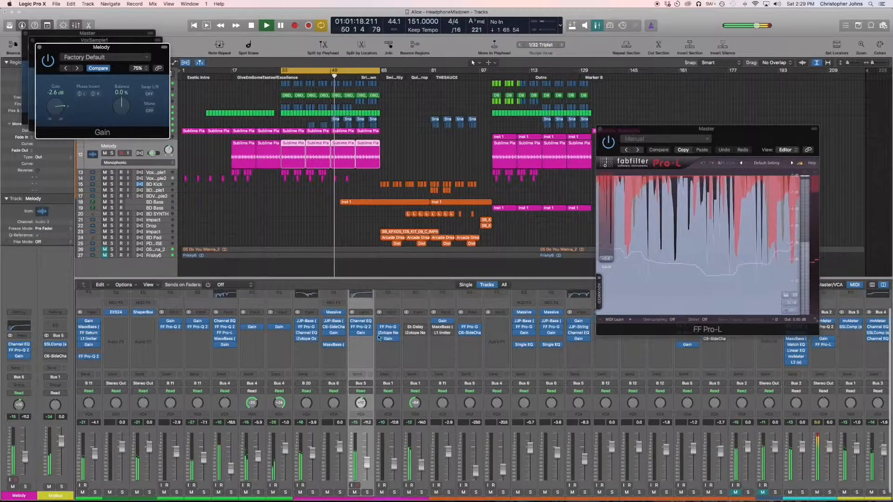
Add a low shelf to Melody's FF Pro-Q 2, pull it down into a low-frequency cut, and close the EQ.
{"action": "left_click", "coordinate": [361, 327]}
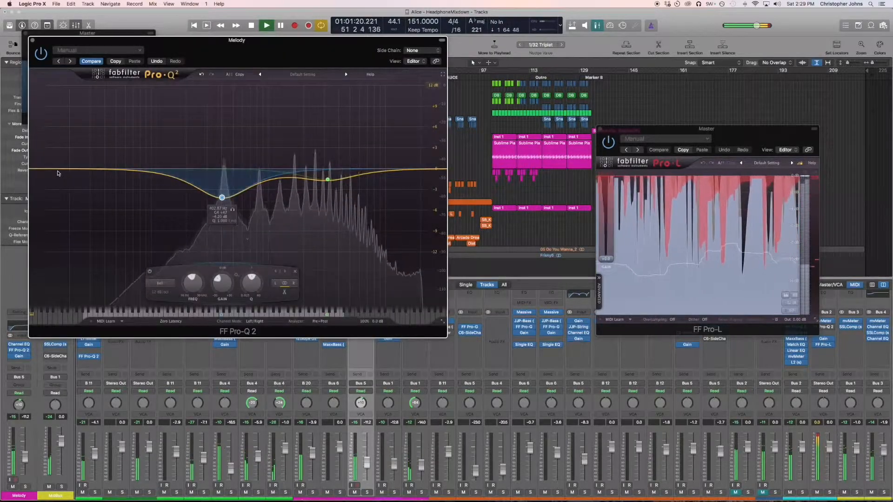
{"action": "double_click", "coordinate": [57, 169]}
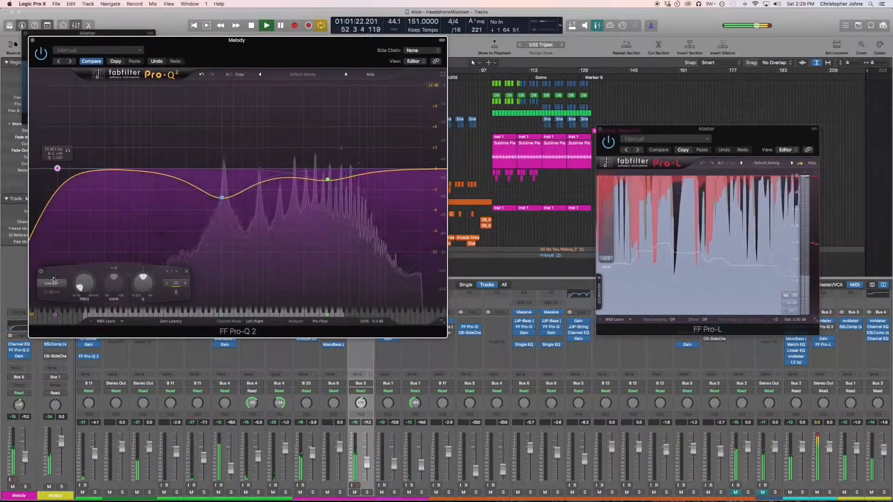
{"action": "left_click", "coordinate": [51, 283]}
{"action": "left_click", "coordinate": [55, 299]}
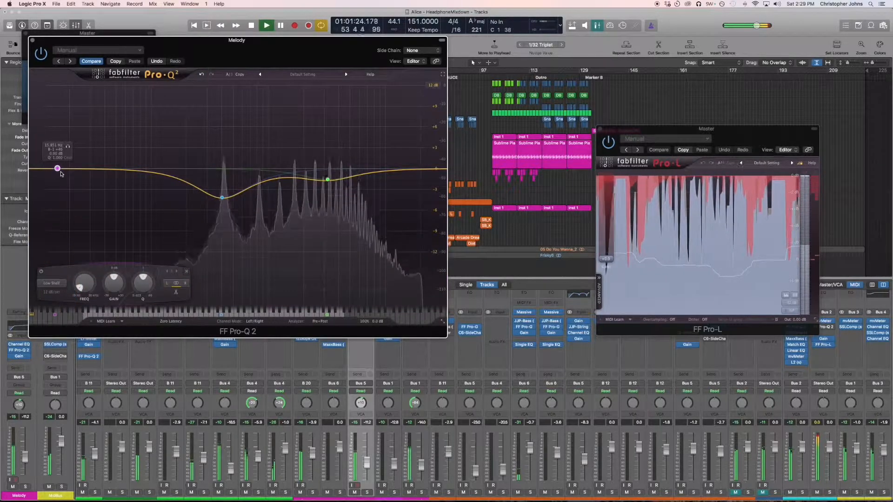
{"action": "left_click_drag", "start_coordinate": [63, 178], "coordinate": [223, 208]}
{"action": "left_click", "coordinate": [32, 40]}
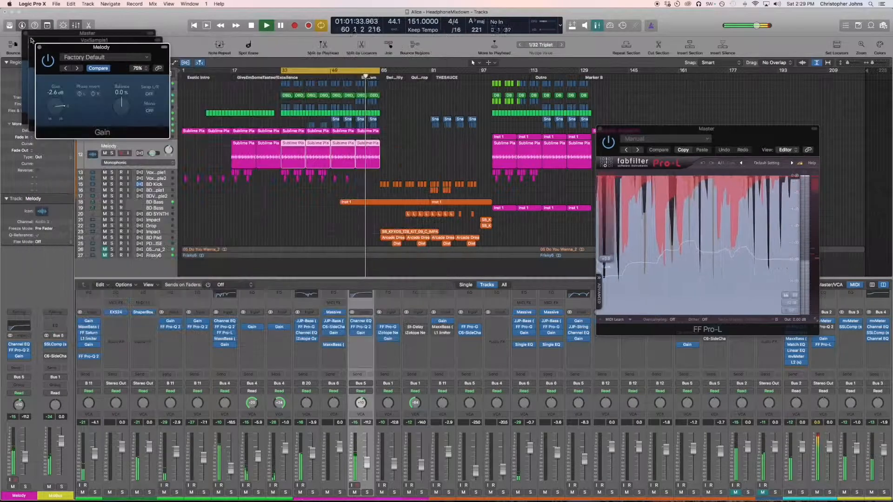
Close the open Gain plug-in windows for Master, Melody and VoxSample1.
{"action": "left_click", "coordinate": [25, 34]}
{"action": "left_click", "coordinate": [38, 47]}
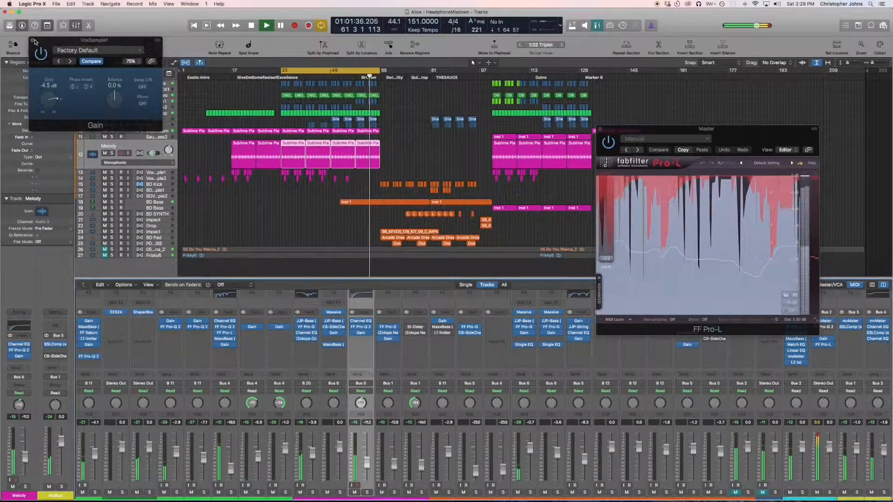
{"action": "left_click", "coordinate": [33, 41]}
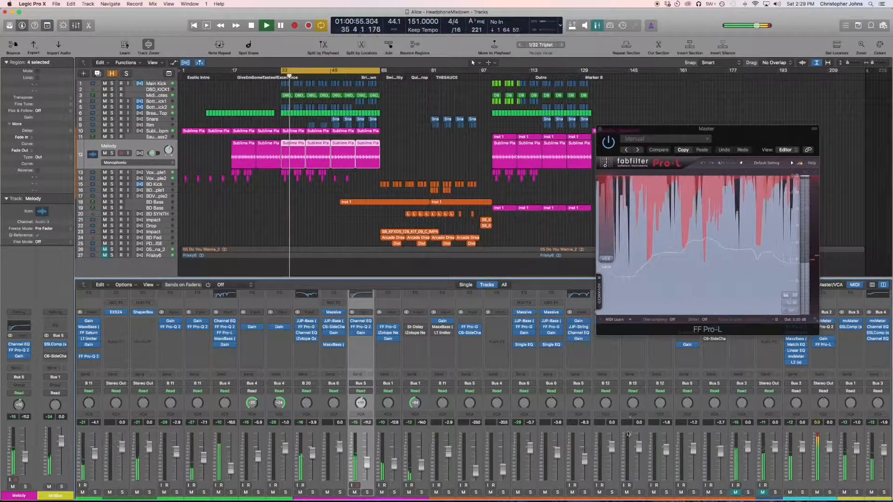
Close the Master FF Pro-L window, bypass the Master channel's Gain and FF Pro-L plug-ins, and raise the system volume.
{"action": "scroll", "coordinate": [632, 423], "scroll_direction": "right", "scroll_amount": 5}
{"action": "scroll", "coordinate": [645, 374], "scroll_direction": "right", "scroll_amount": 5}
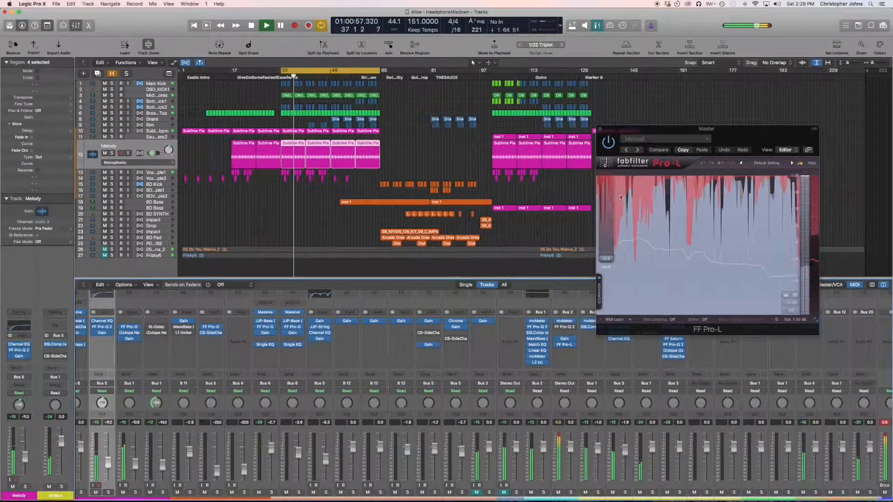
{"action": "left_click", "coordinate": [600, 129]}
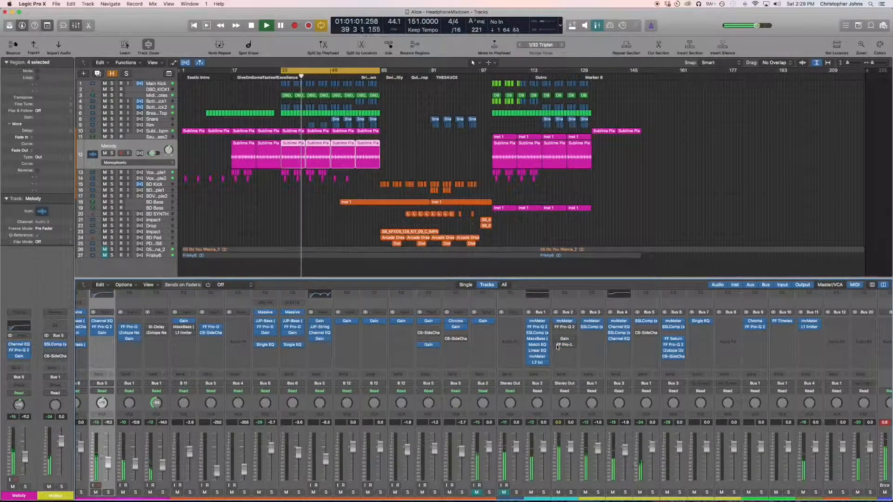
{"action": "key", "text": "XF86AudioRaiseVolume"}
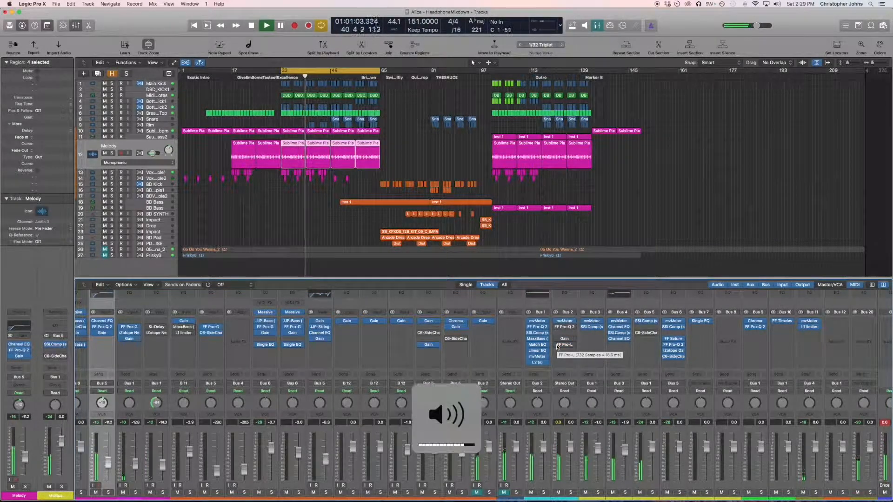